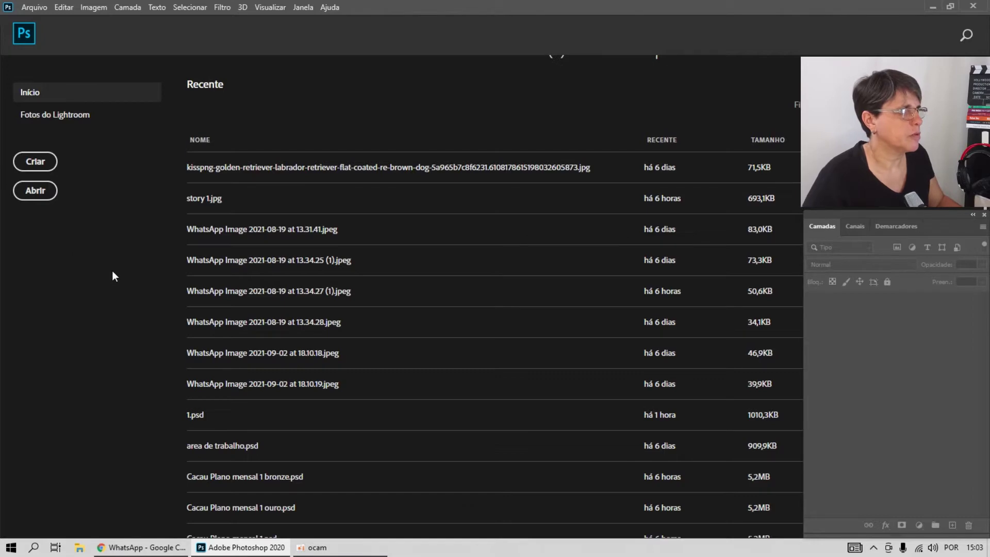
# Step: Open POST 2.psd from Arquivo > Abrir recentes, then close its document tab
pyautogui.scroll(-3, 254, 181)
pyautogui.scroll(-2, 252, 247)
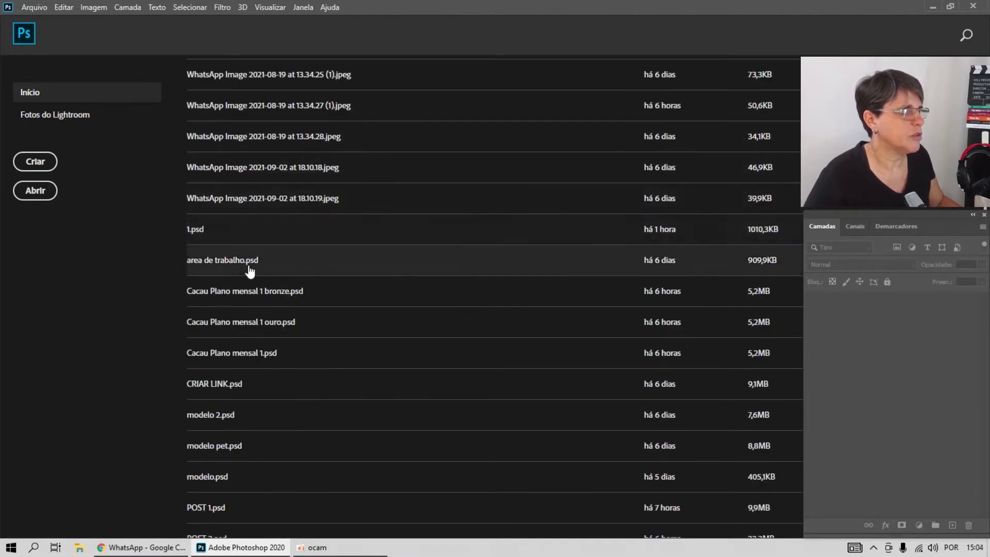
pyautogui.scroll(4, 250, 271)
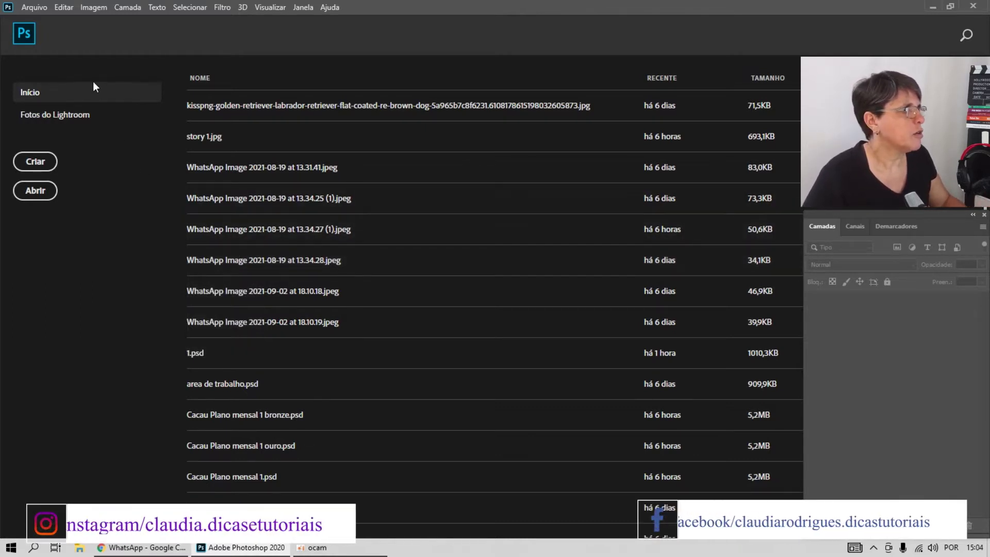
pyautogui.click(33, 8)
pyautogui.moveTo(70, 80)
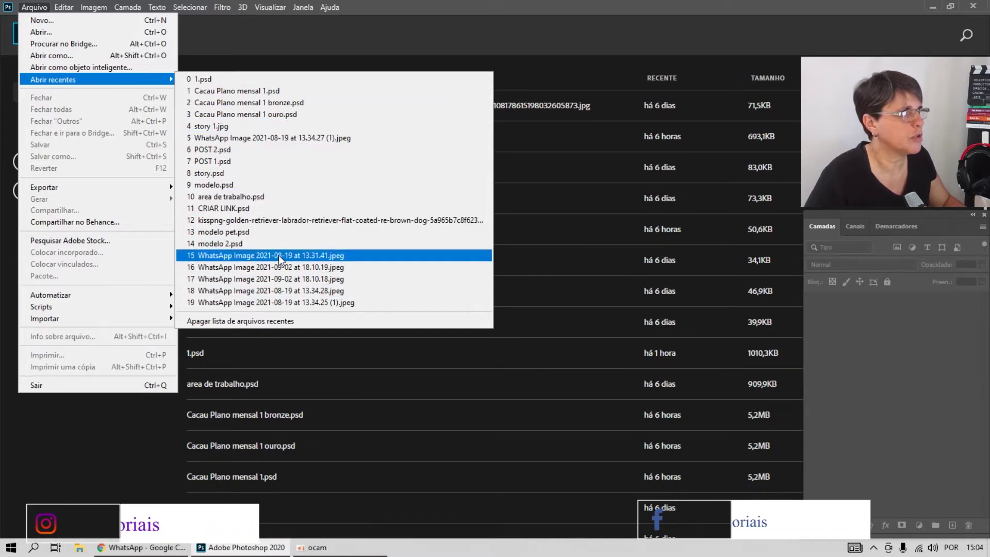
pyautogui.click(223, 152)
pyautogui.click(243, 173)
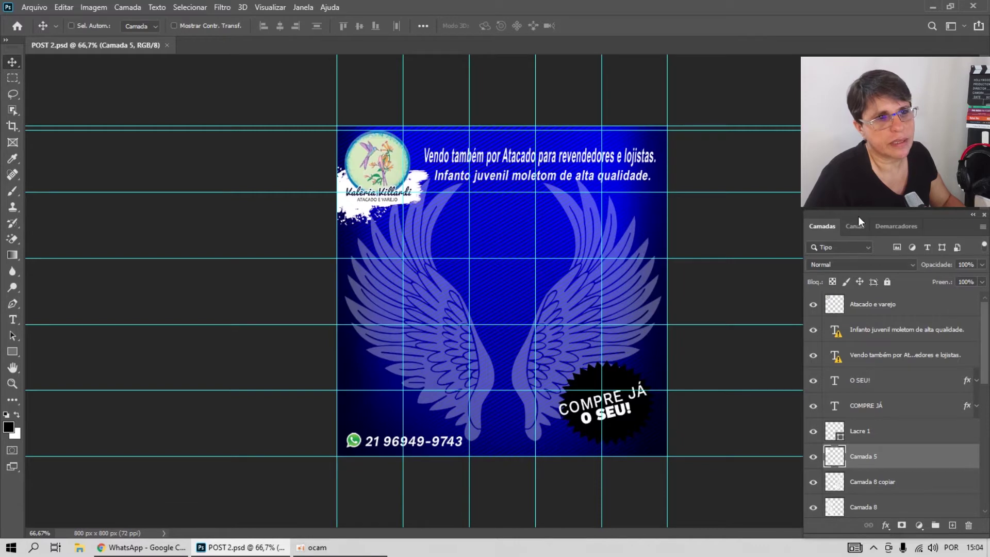
pyautogui.moveTo(858, 216); pyautogui.dragTo(858, 195)
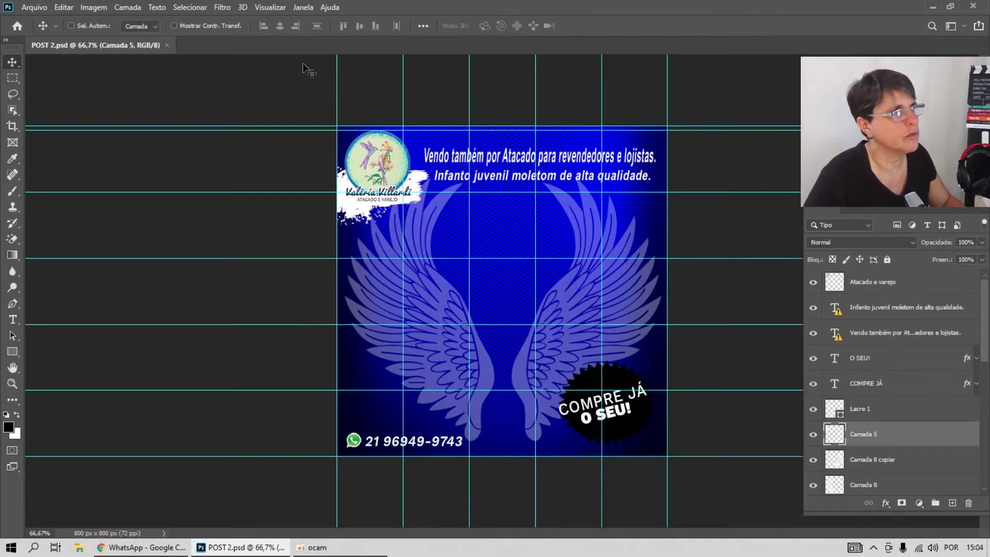
pyautogui.click(166, 46)
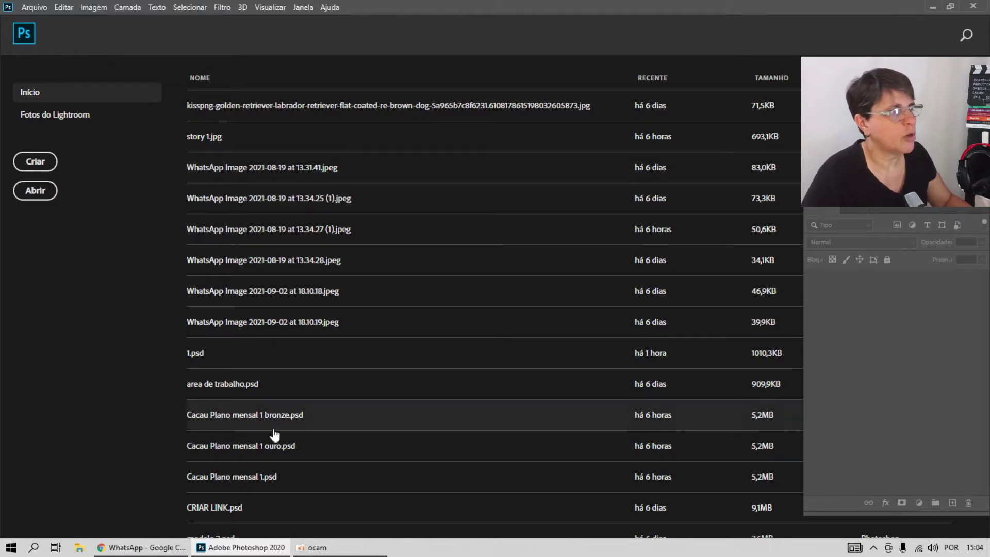
pyautogui.click(34, 8)
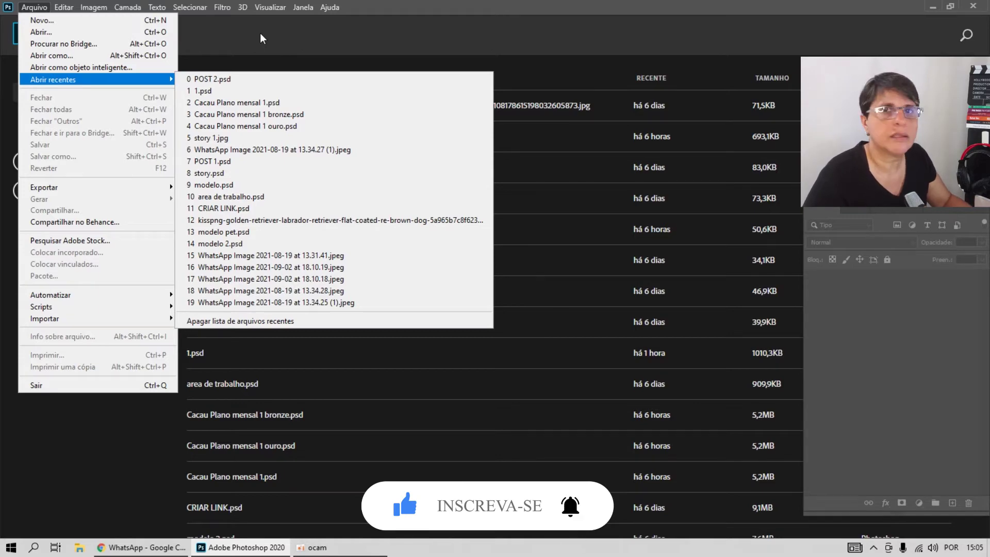
pyautogui.click(209, 36)
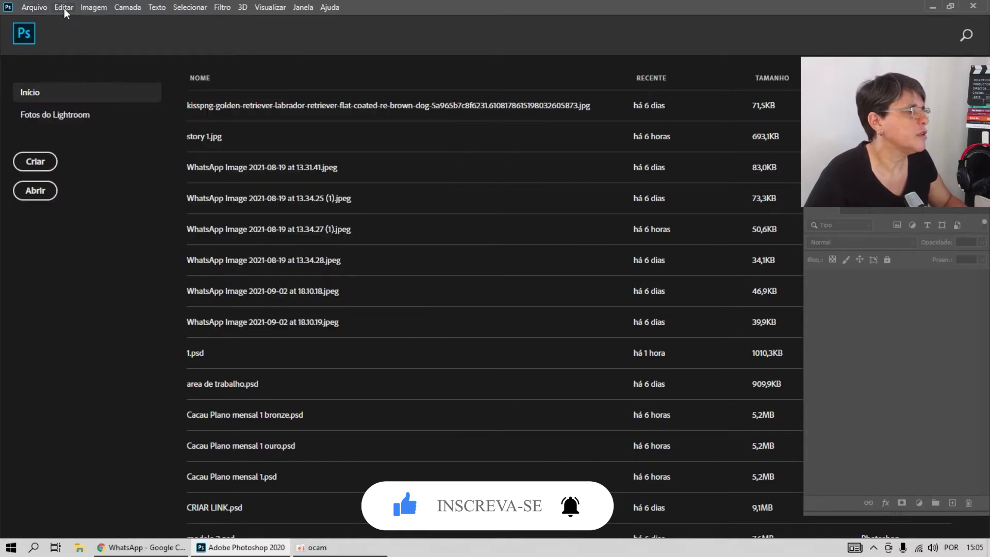
# Step: In Preferências > Controle de Arquivo, raise the recent files count from 20 to 40
pyautogui.click(64, 9)
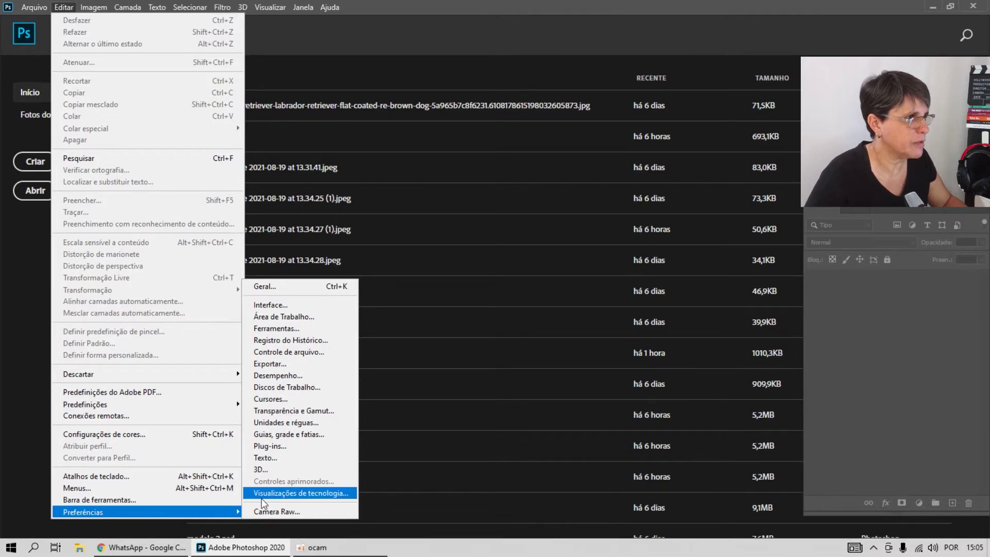
pyautogui.click(312, 355)
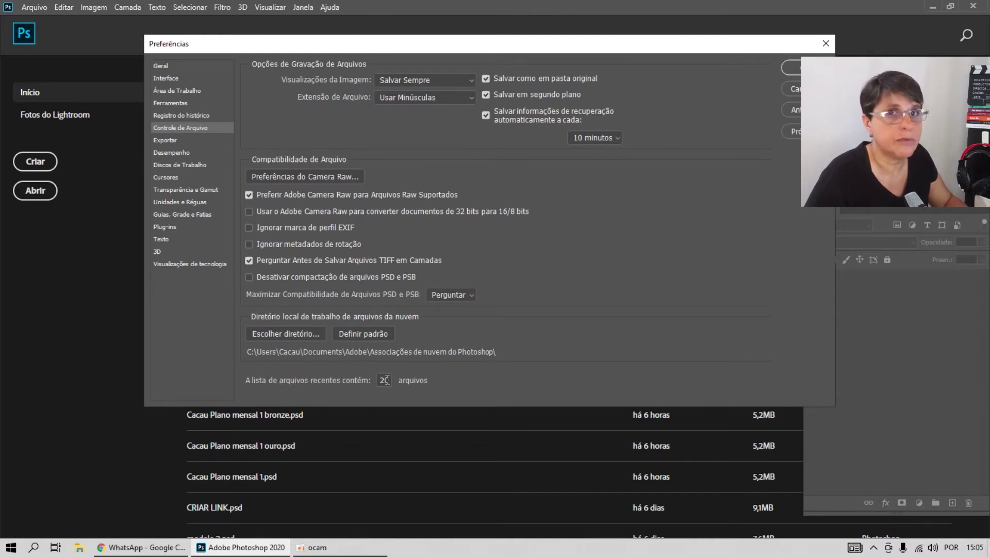
pyautogui.write('3')
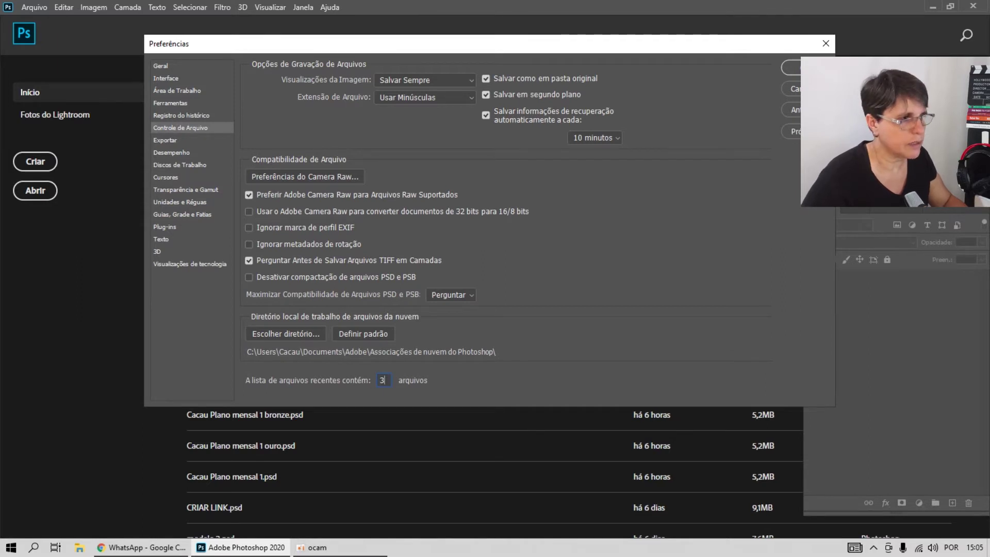
pyautogui.write('040')
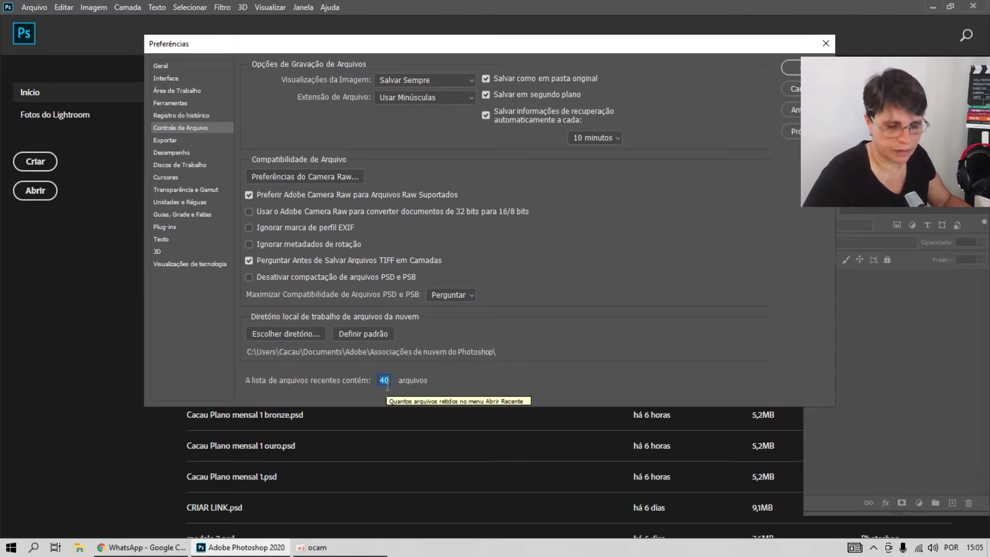
pyautogui.click(792, 67)
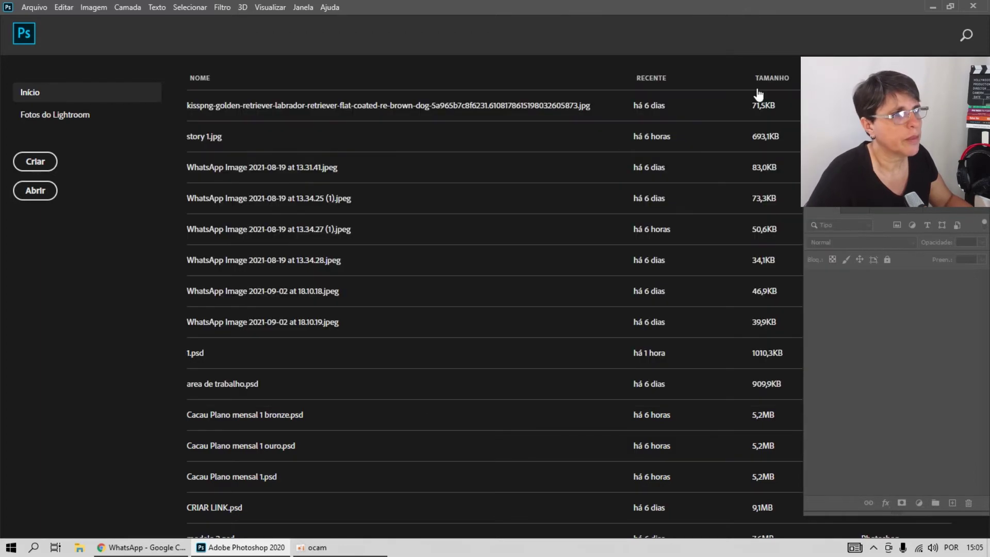
pyautogui.scroll(-3, 317, 225)
pyautogui.scroll(-3, 317, 225)
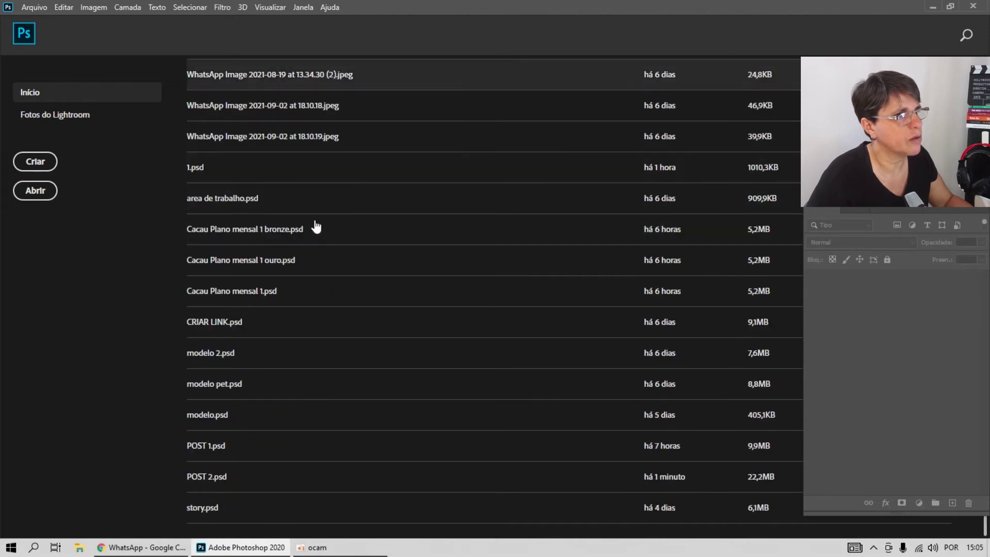
pyautogui.scroll(3, 314, 226)
pyautogui.scroll(-2, 314, 226)
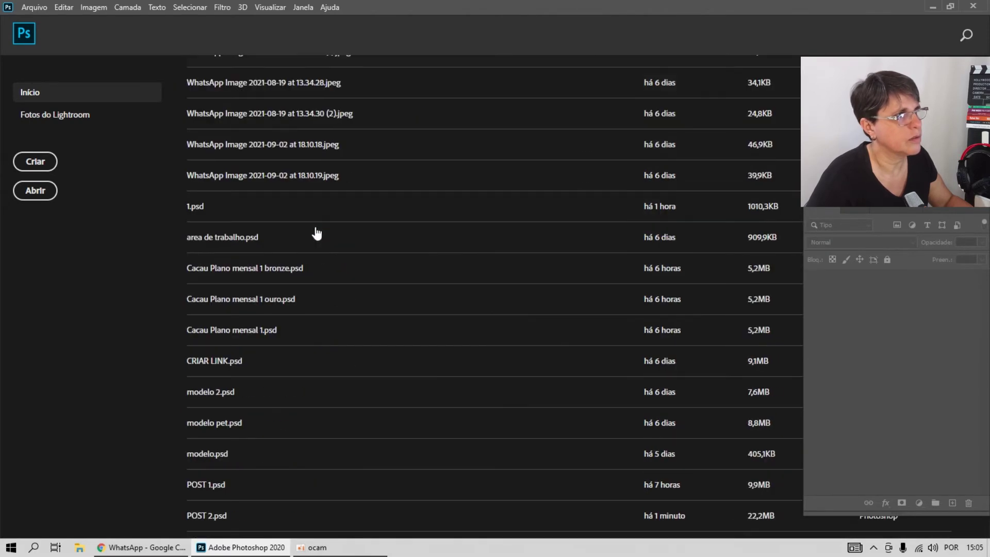
pyautogui.scroll(-2, 316, 227)
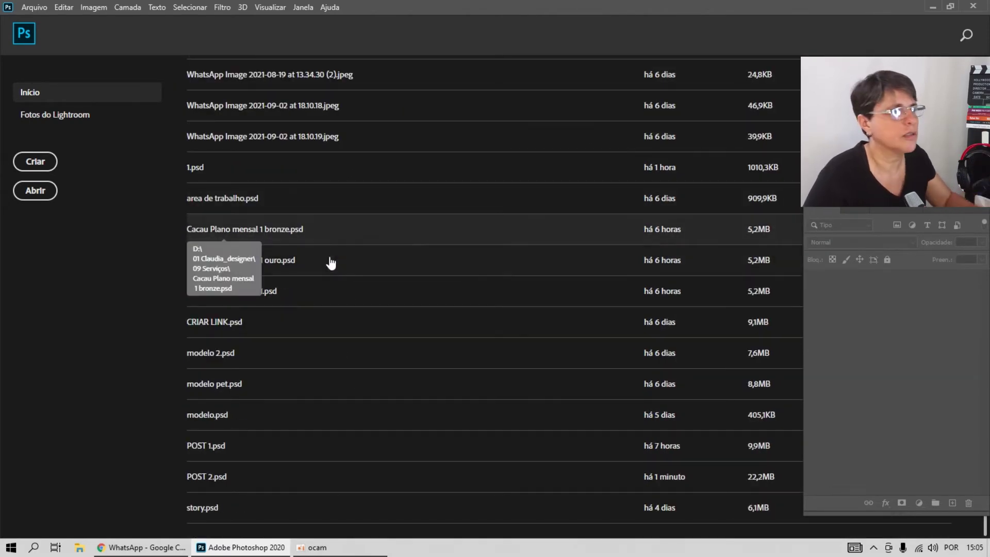
pyautogui.scroll(5, 319, 247)
pyautogui.scroll(2, 320, 254)
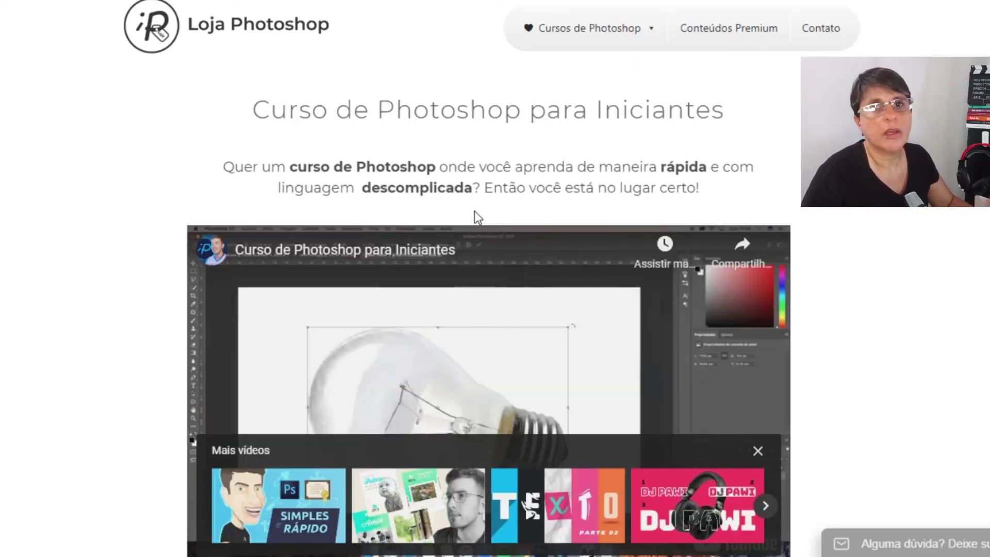
pyautogui.scroll(-10, 474, 211)
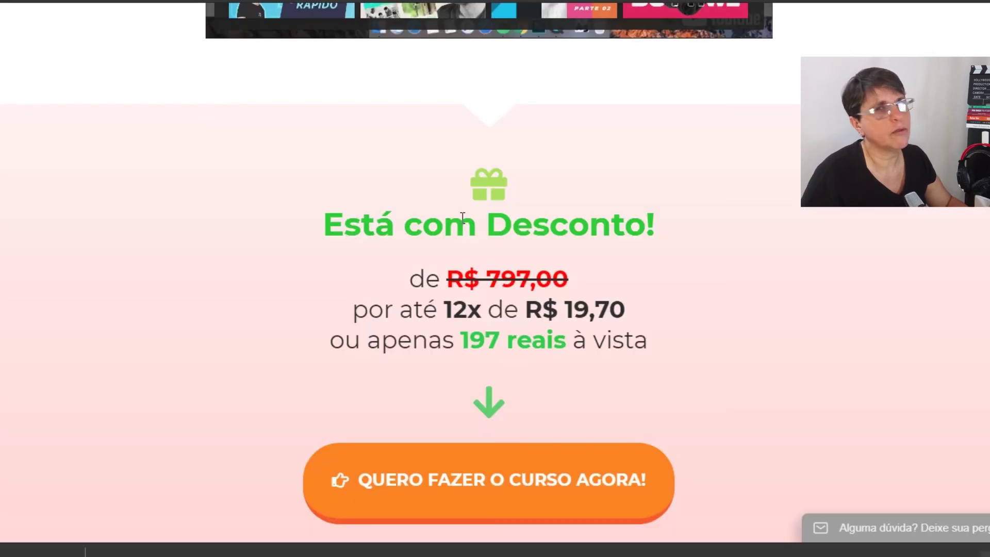
pyautogui.scroll(-7, 462, 217)
pyautogui.scroll(-6, 464, 217)
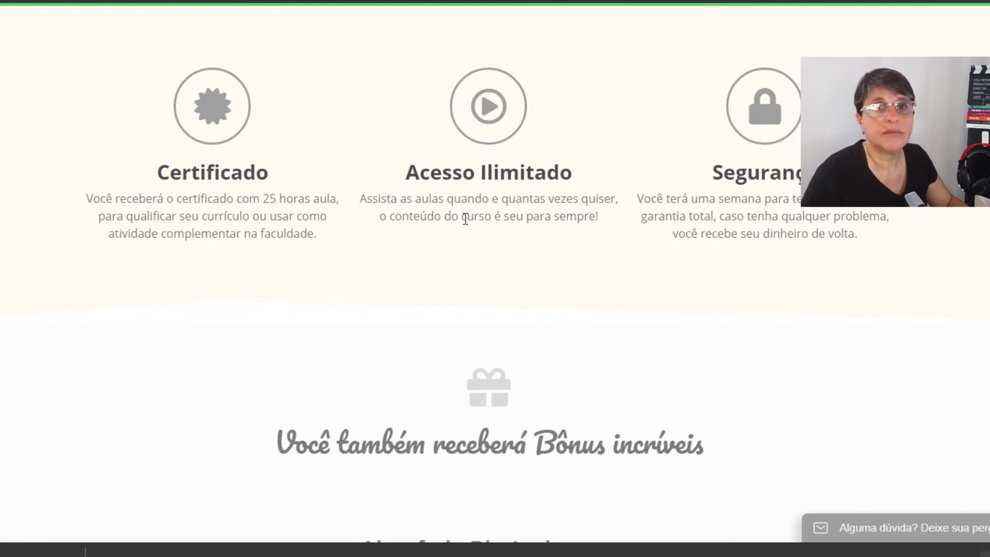
pyautogui.scroll(-7, 674, 227)
pyautogui.scroll(-5, 676, 223)
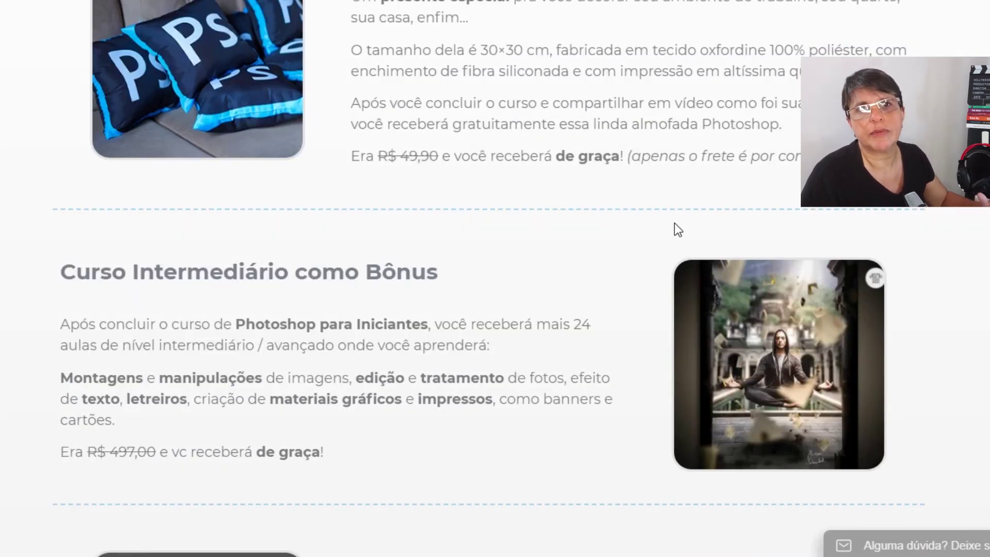
pyautogui.scroll(-5, 674, 222)
pyautogui.scroll(-5, 673, 226)
pyautogui.scroll(-6, 673, 227)
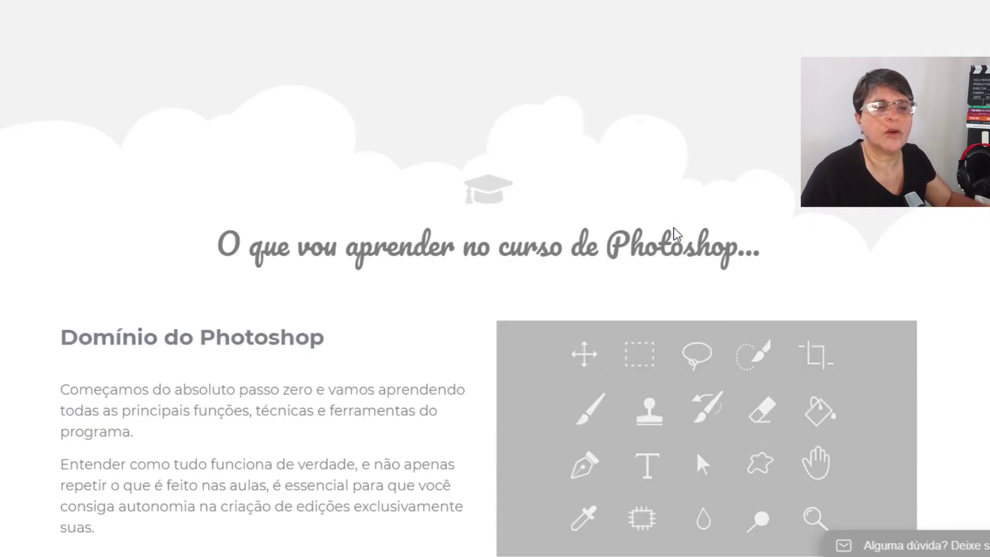
pyautogui.scroll(-3, 674, 227)
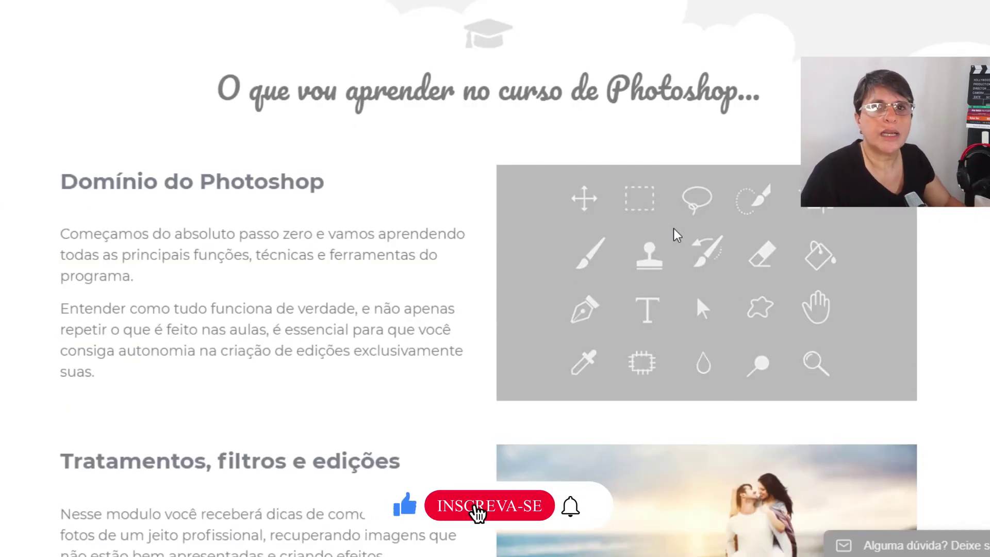
pyautogui.scroll(-2, 673, 228)
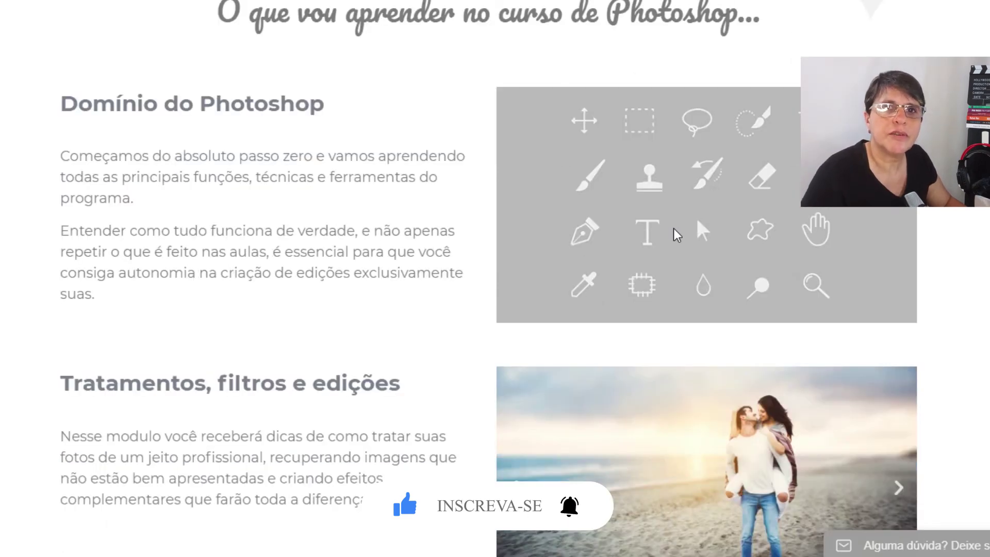
pyautogui.scroll(-5, 676, 235)
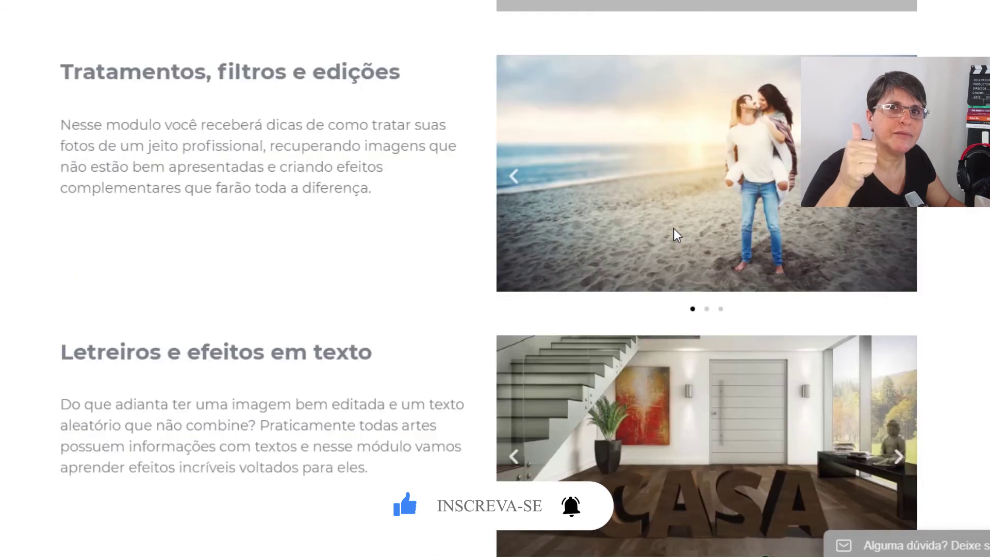
pyautogui.scroll(-2, 674, 228)
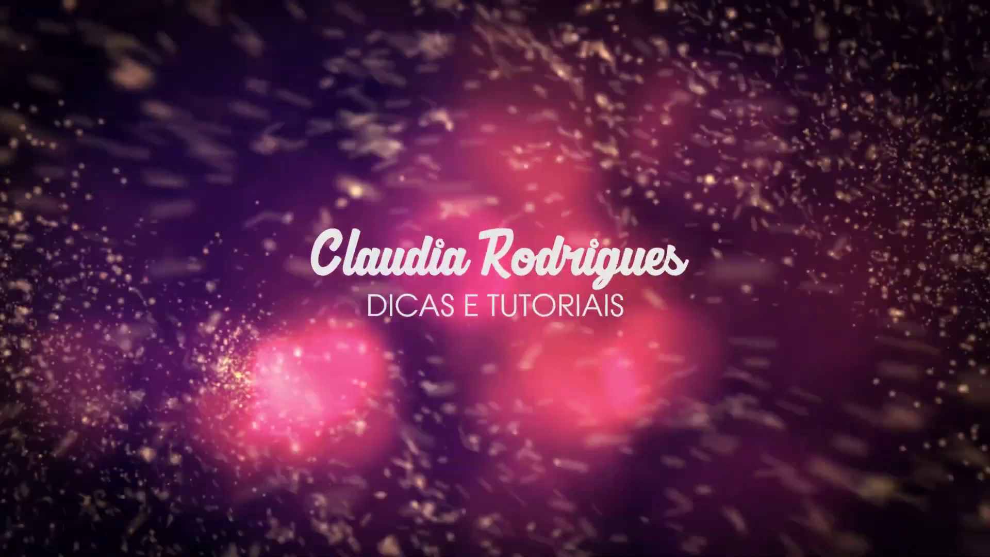